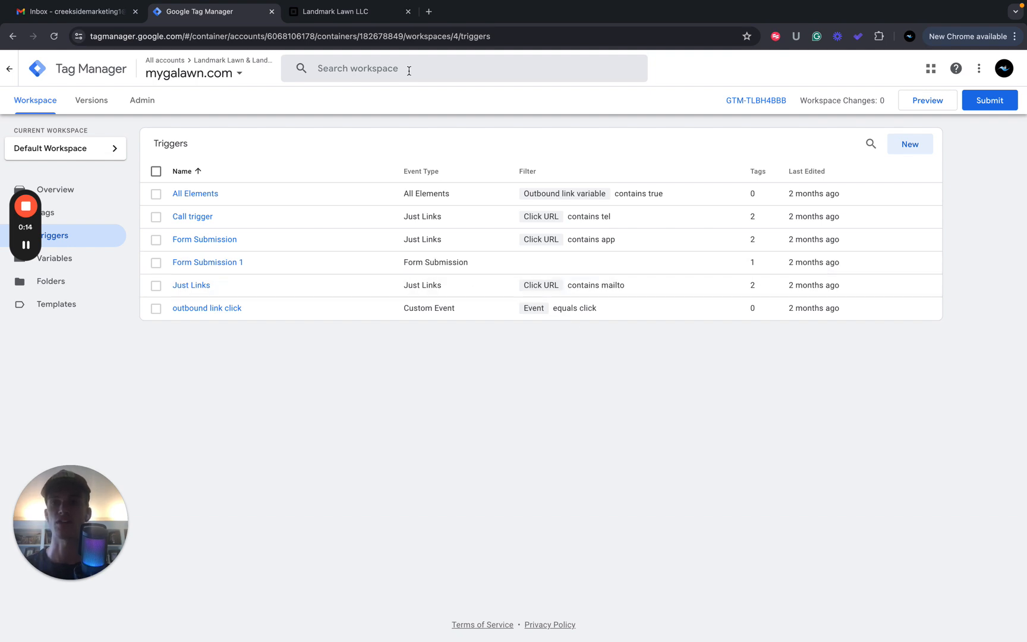
Create a new trigger in the mygalawn.com container and set its type to Click - Just Links.
click(342, 13)
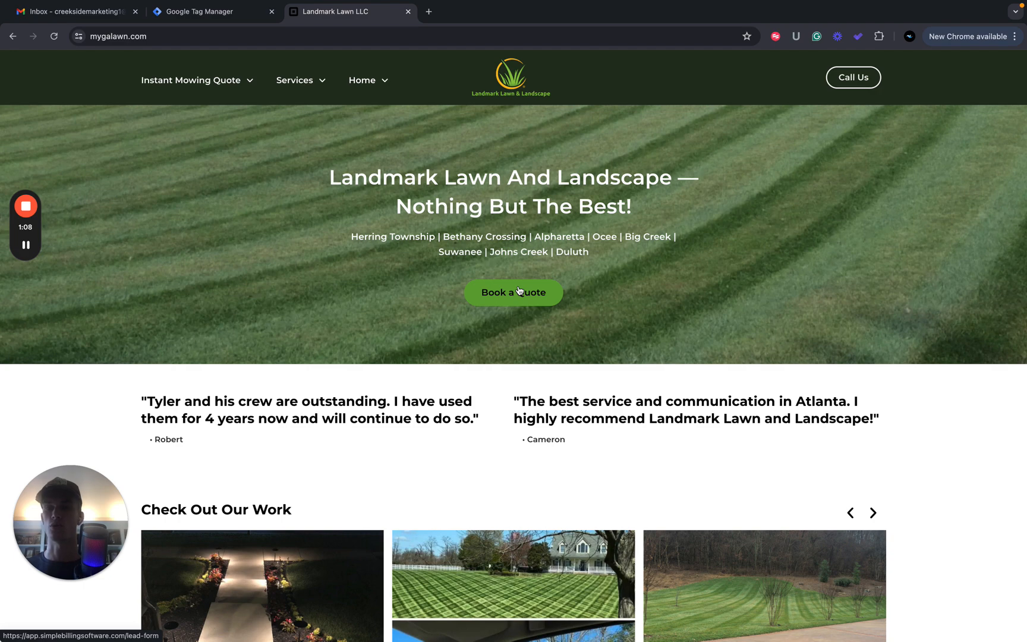
click(202, 12)
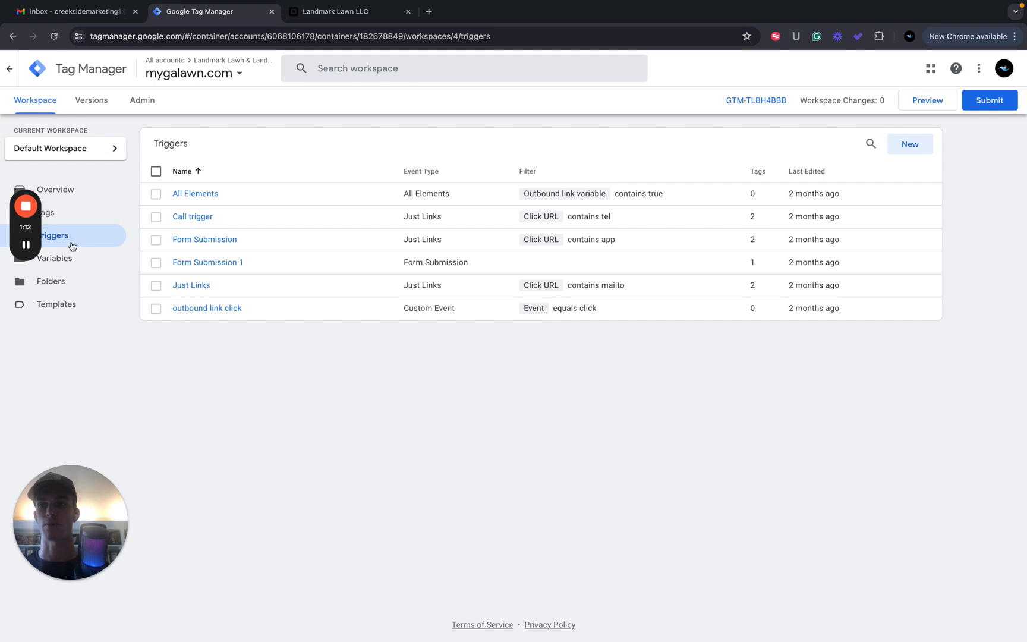
click(909, 146)
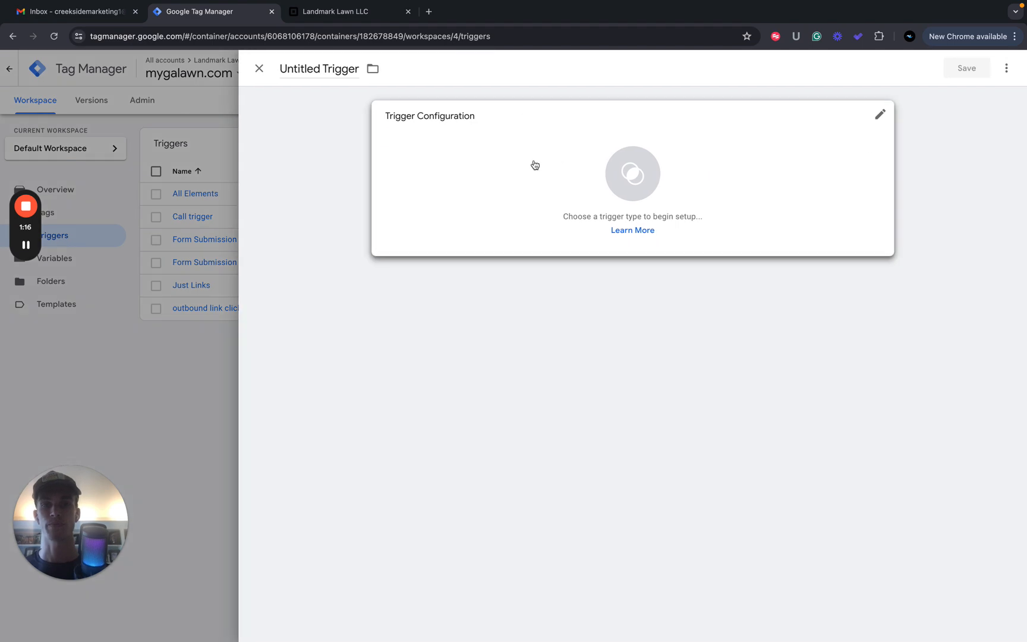
click(469, 156)
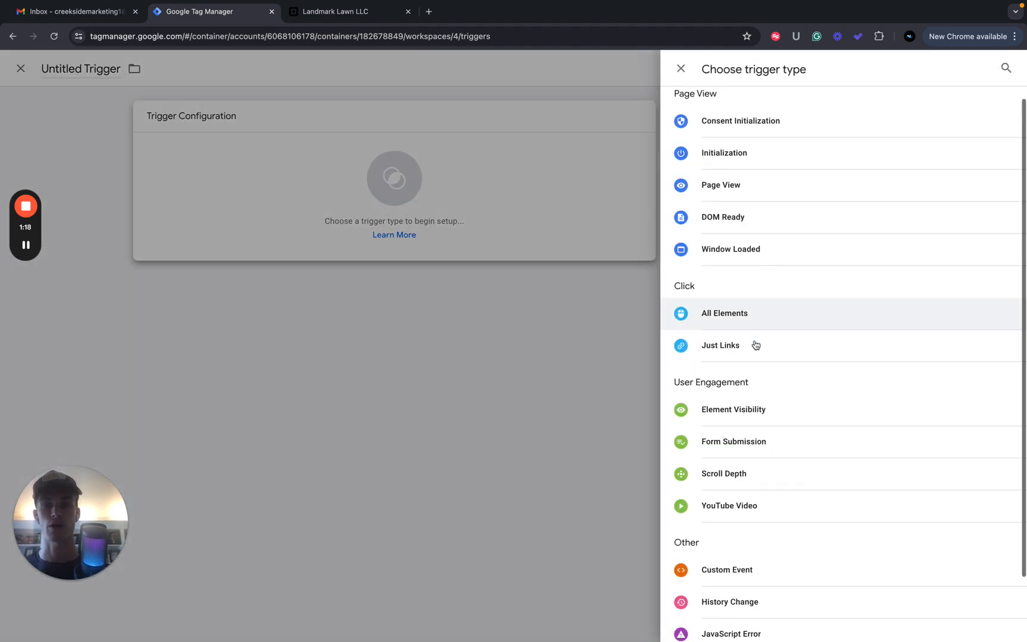
scroll(736, 342, down, 1)
click(735, 340)
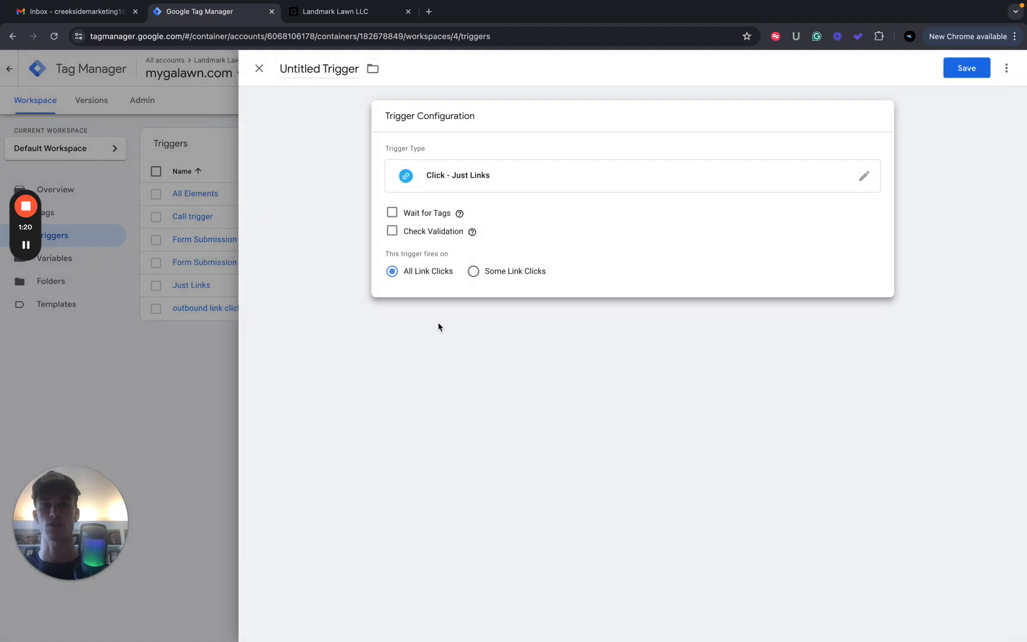
Make the trigger fire on Some Link Clicks, with the built-in Click URL variable as its condition.
click(473, 271)
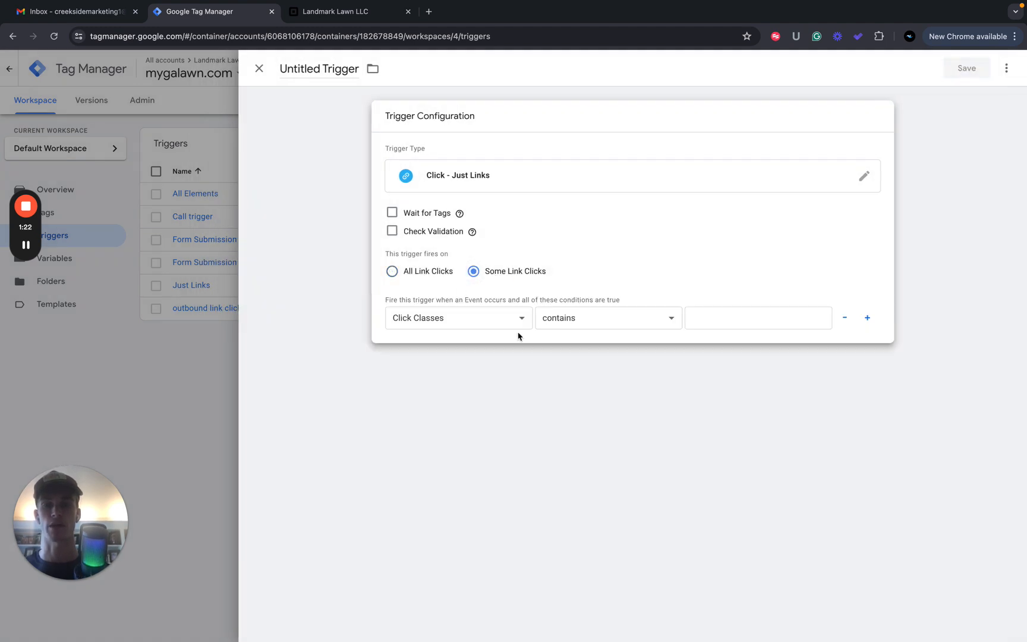
click(514, 322)
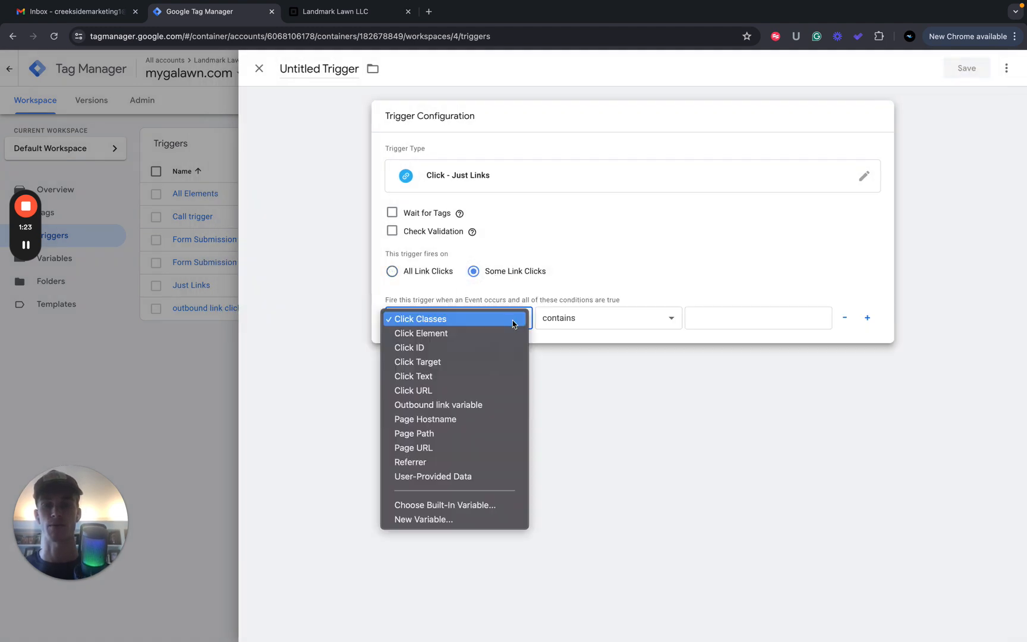
click(457, 505)
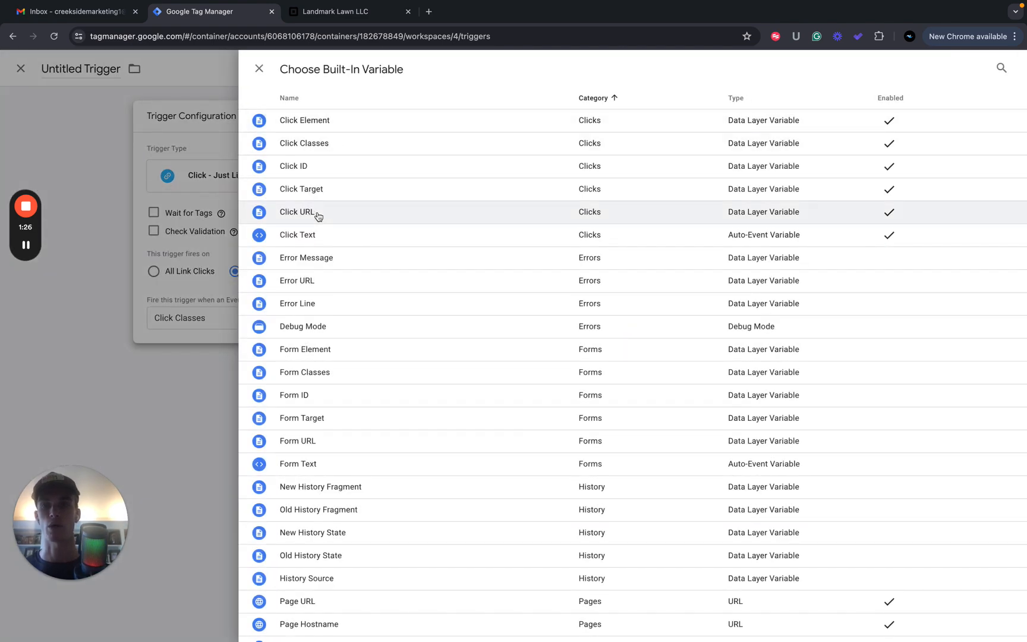
click(315, 212)
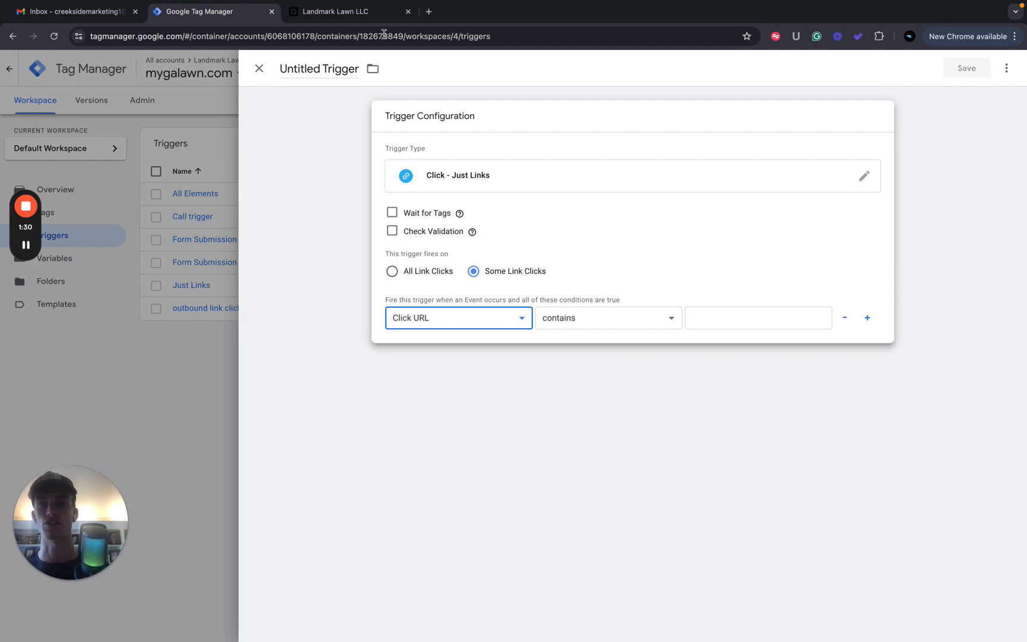
click(345, 11)
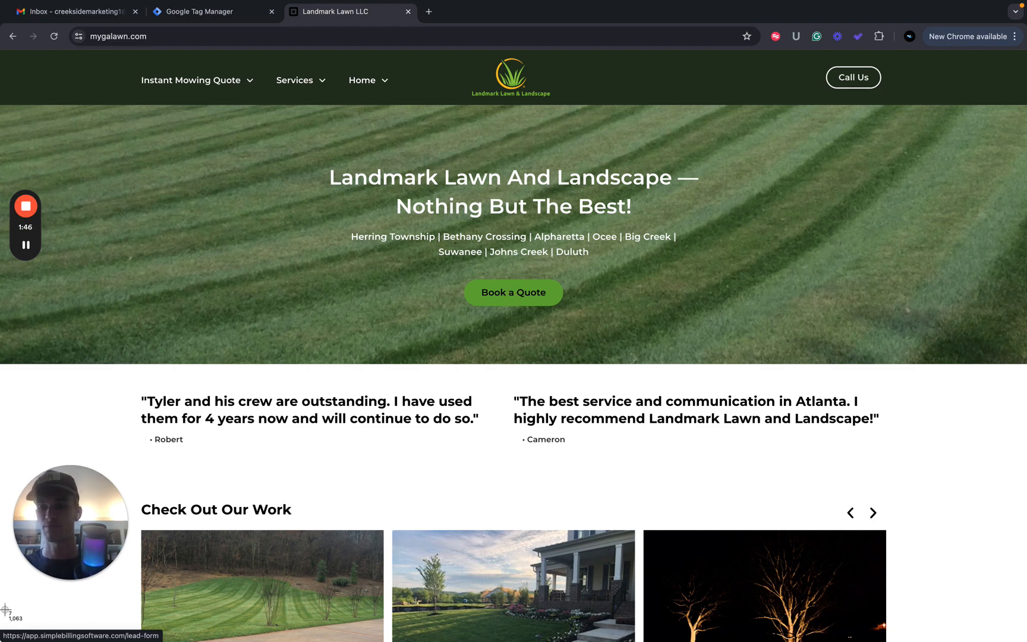
drag(0, 616, 163, 641)
click(27, 244)
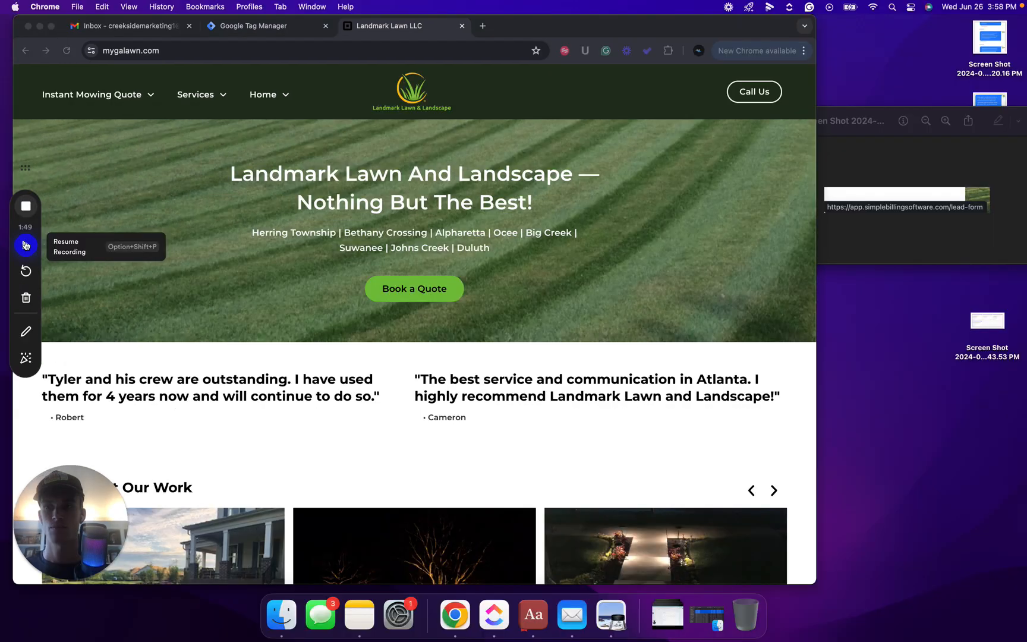
click(26, 245)
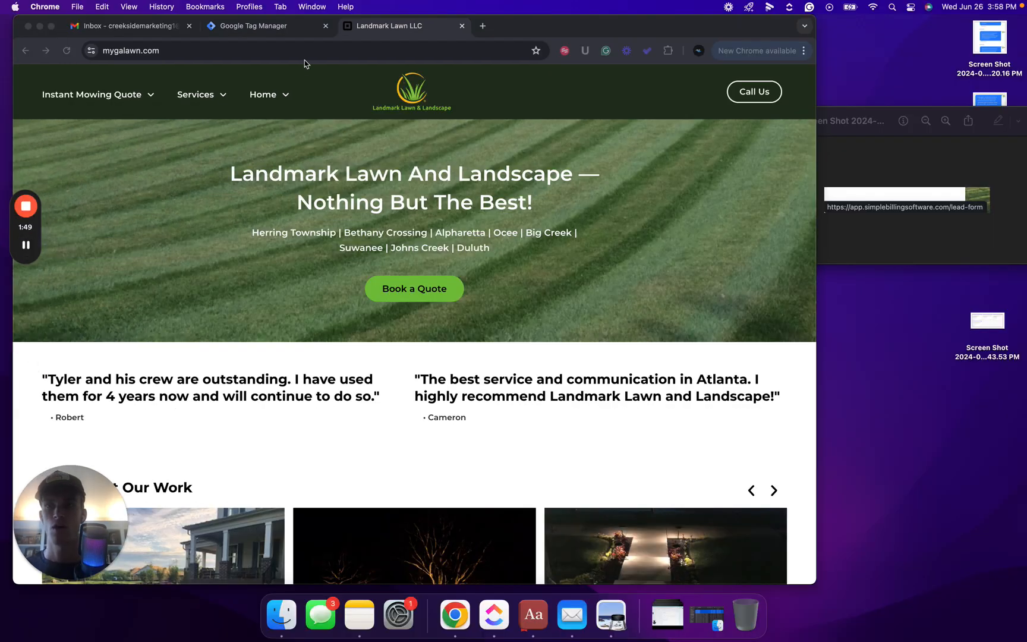
click(283, 30)
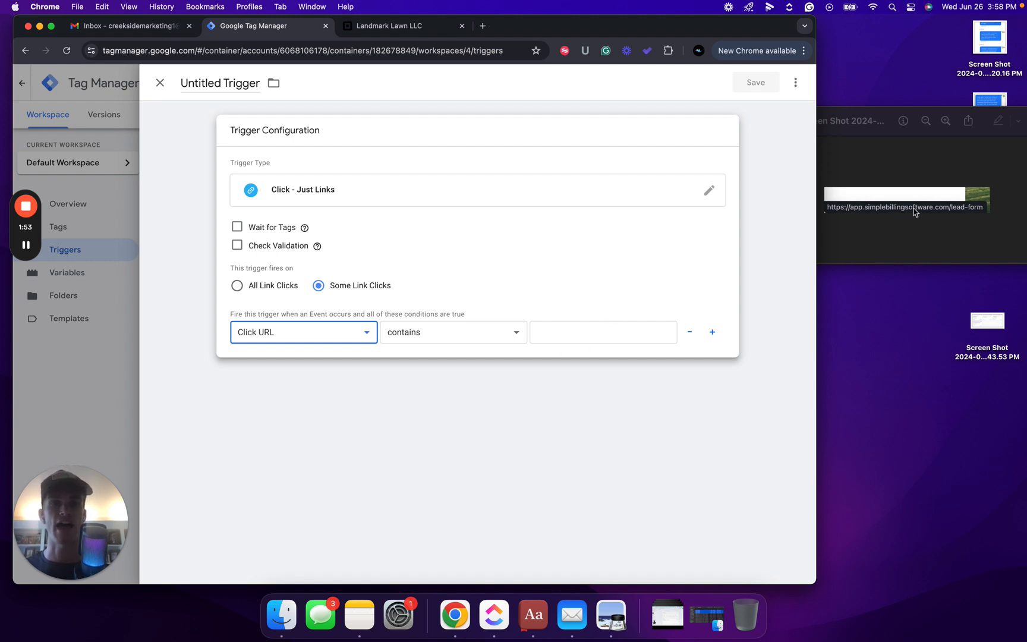
click(559, 329)
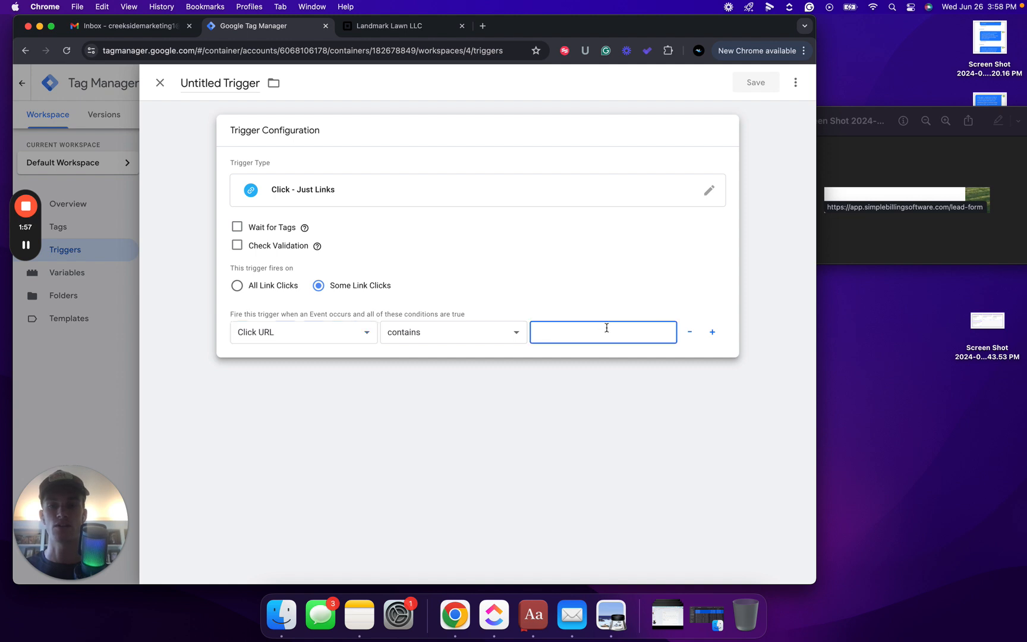
text(https://app.simplebillingsoftware.com/lead-form)
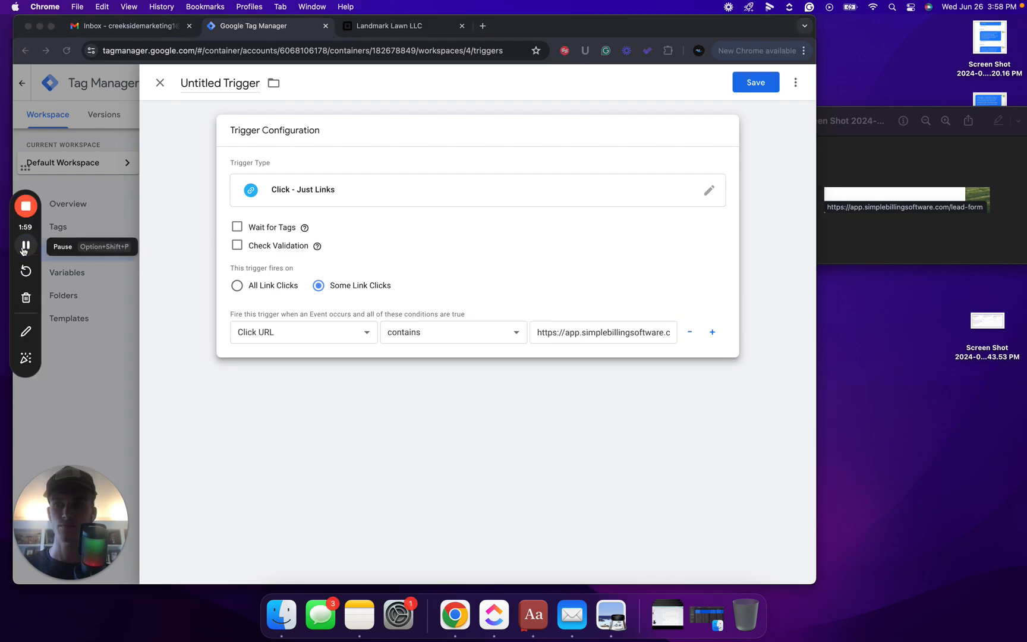
click(409, 27)
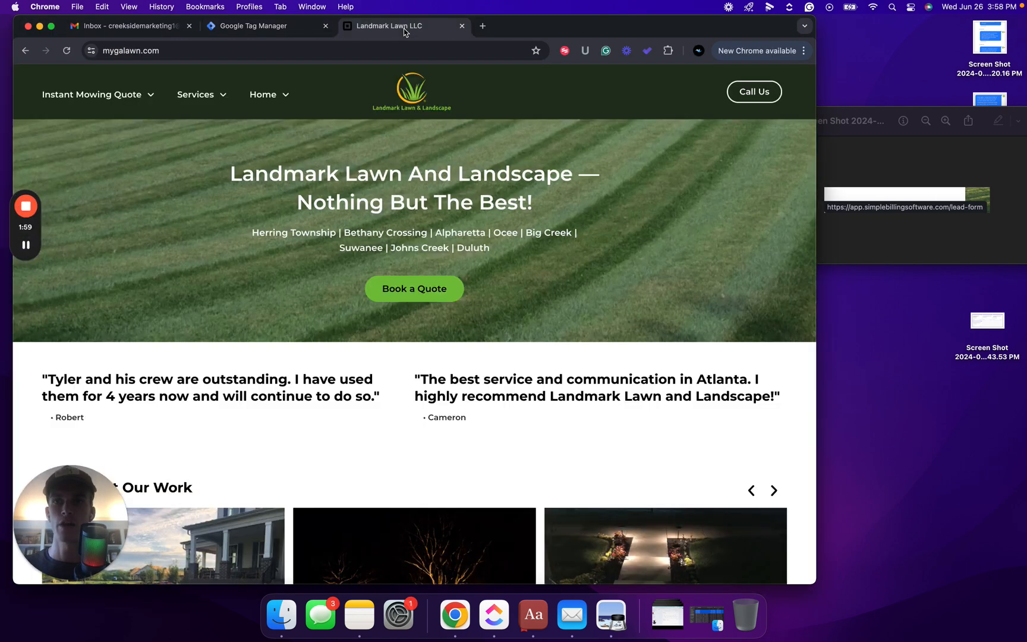
triple_click(413, 292)
right_click(412, 291)
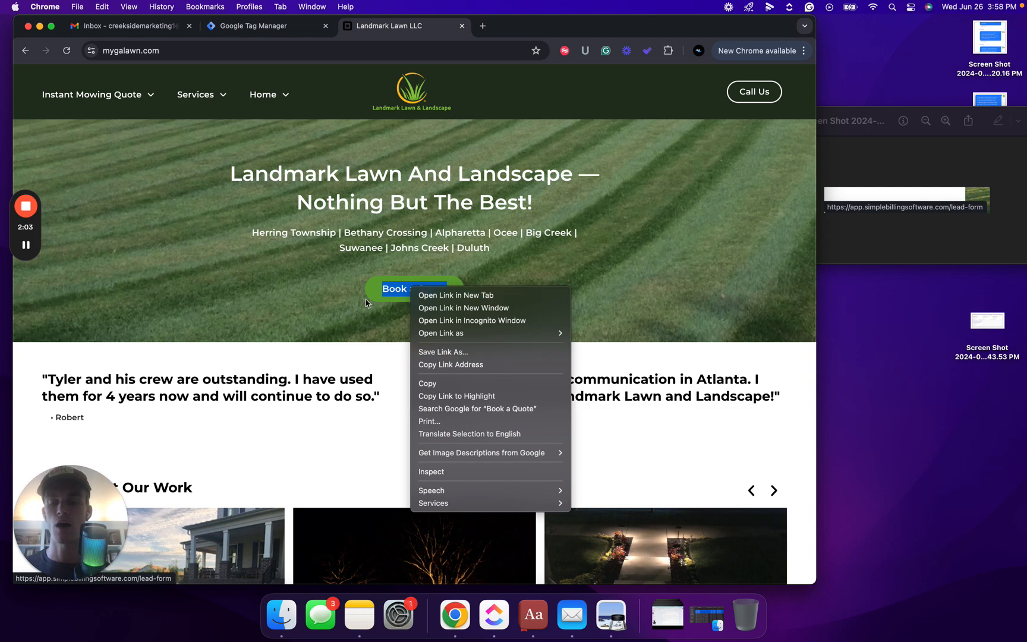
click(464, 364)
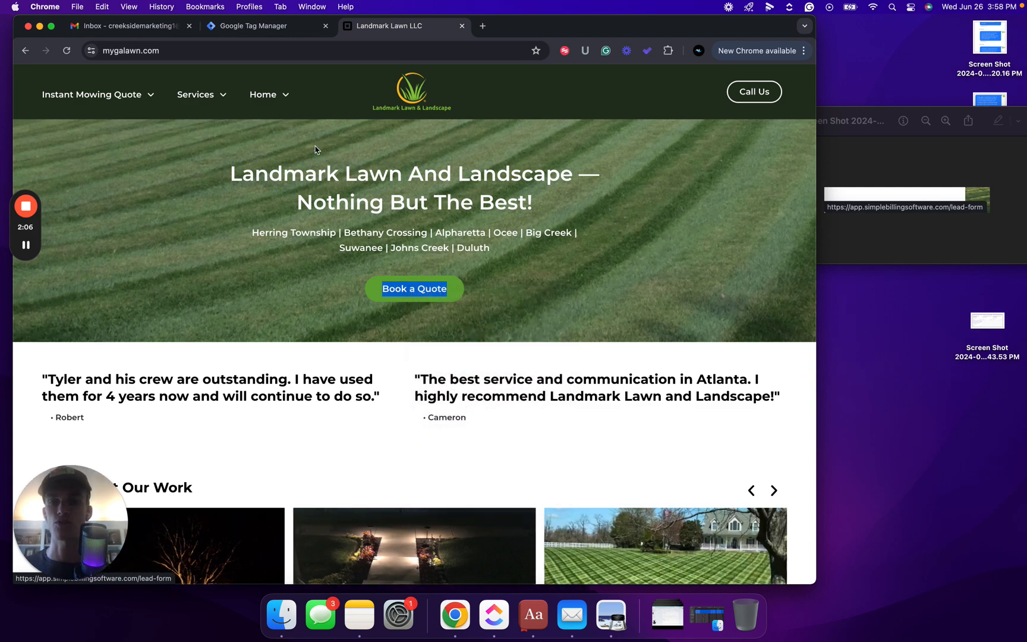
click(241, 27)
drag(537, 333, 716, 339)
key(super+v)
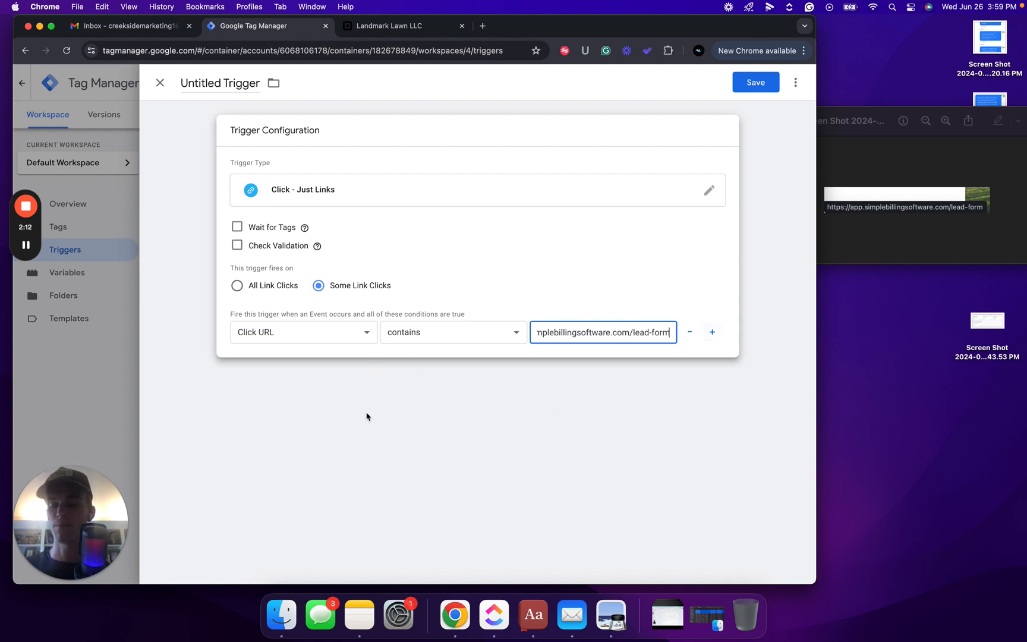
click(25, 244)
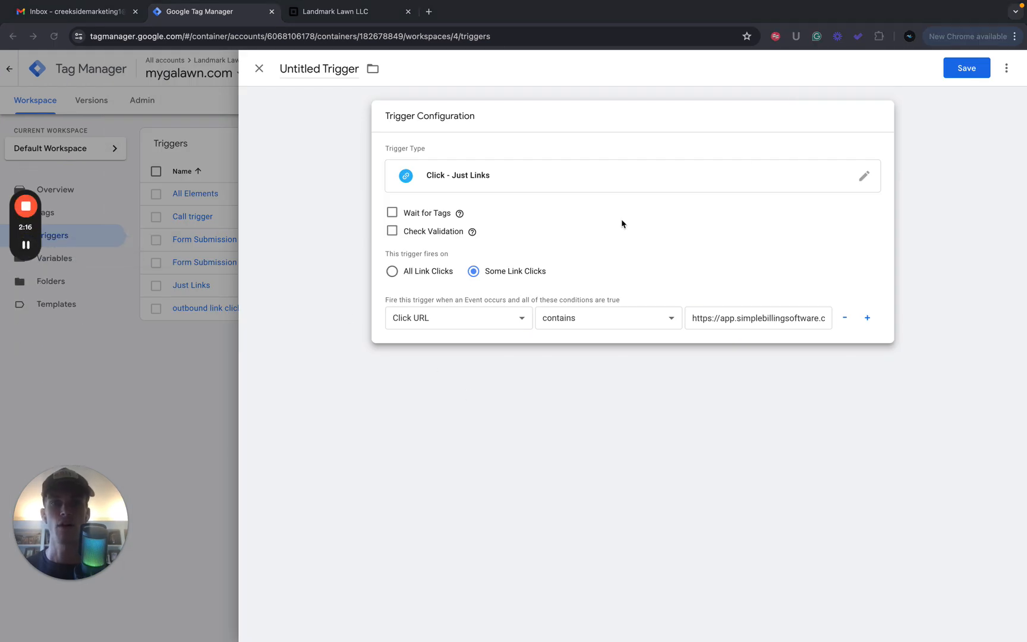
Save the trigger under the name "outbound CRM click".
click(967, 68)
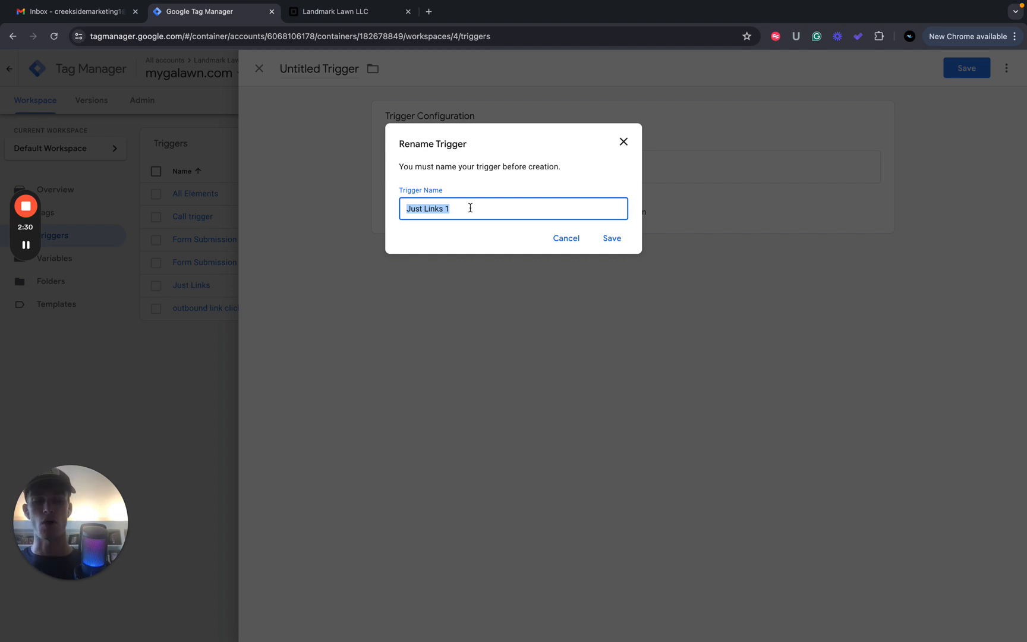
key(BackSpace)
text(o)
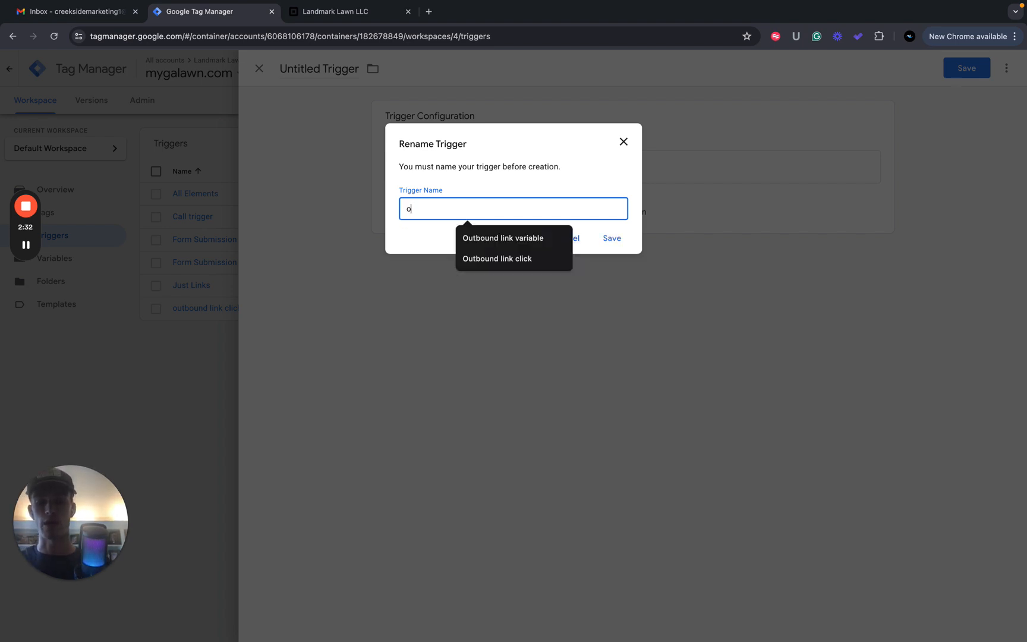
text(utbound C)
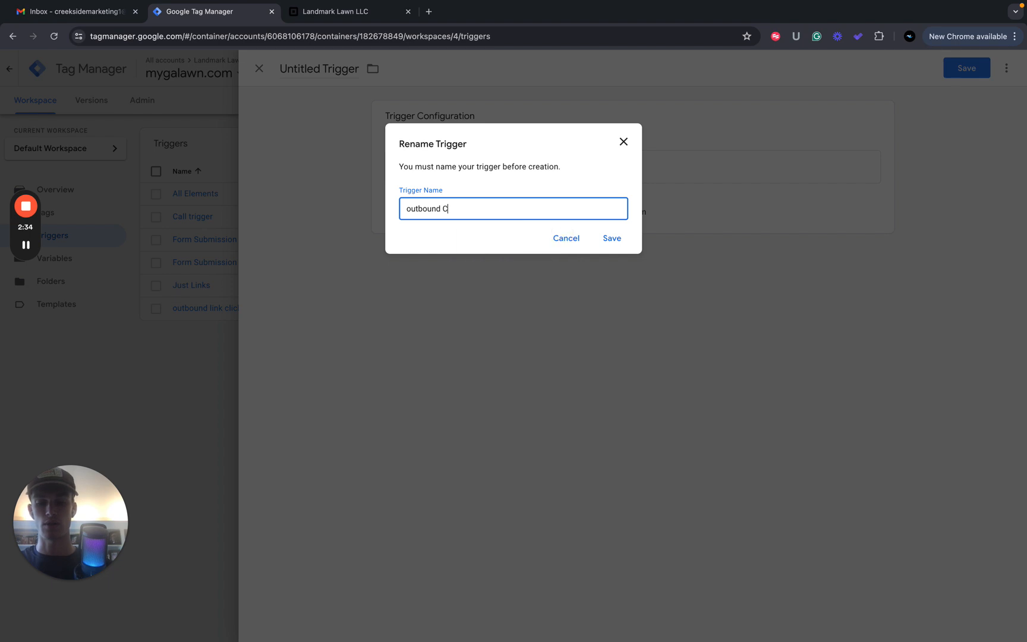
text(RM f)
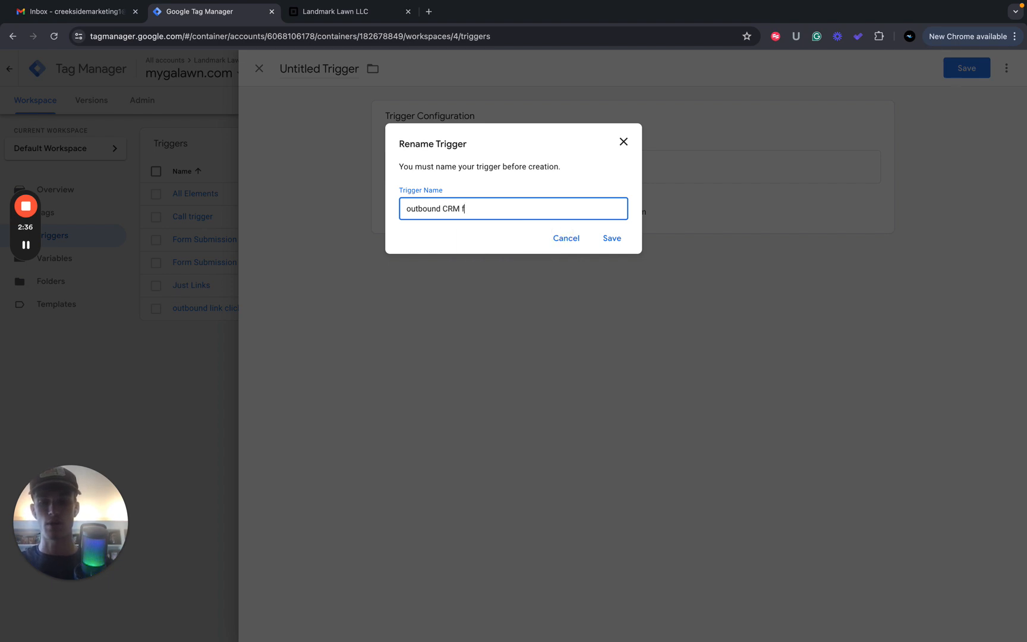
key(BackSpace)
text(click)
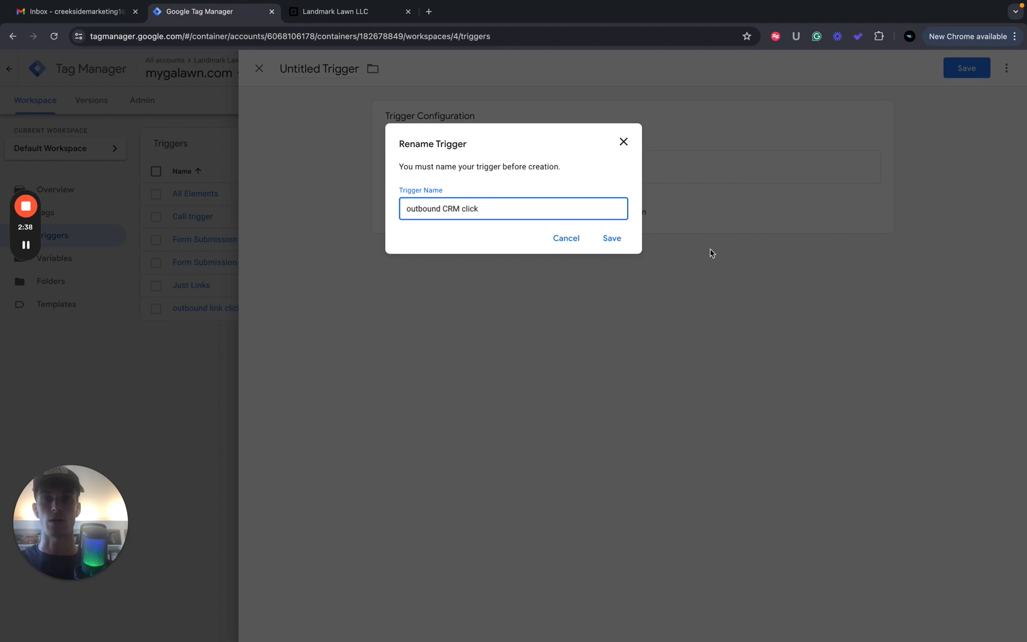
click(606, 239)
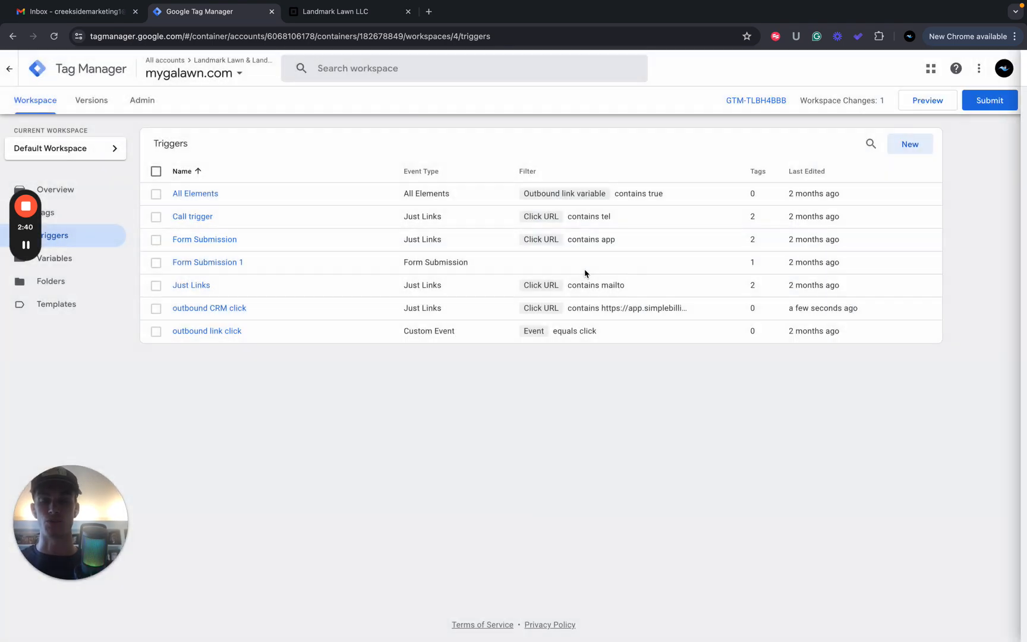